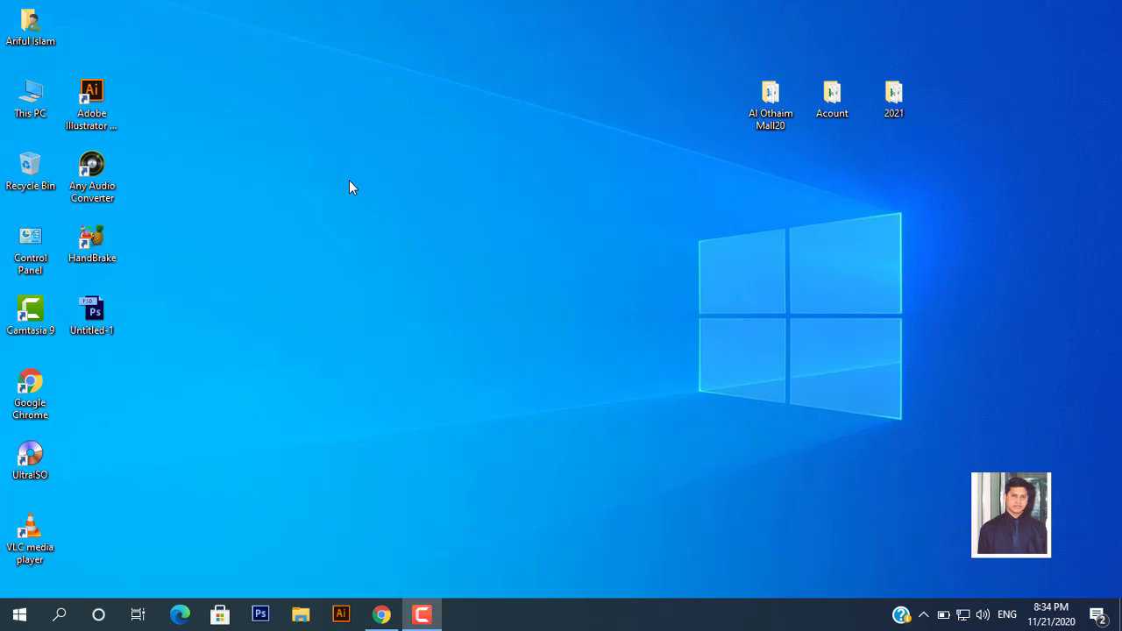
Refresh the desktop twice from its right-click menu
right_click(462, 211)
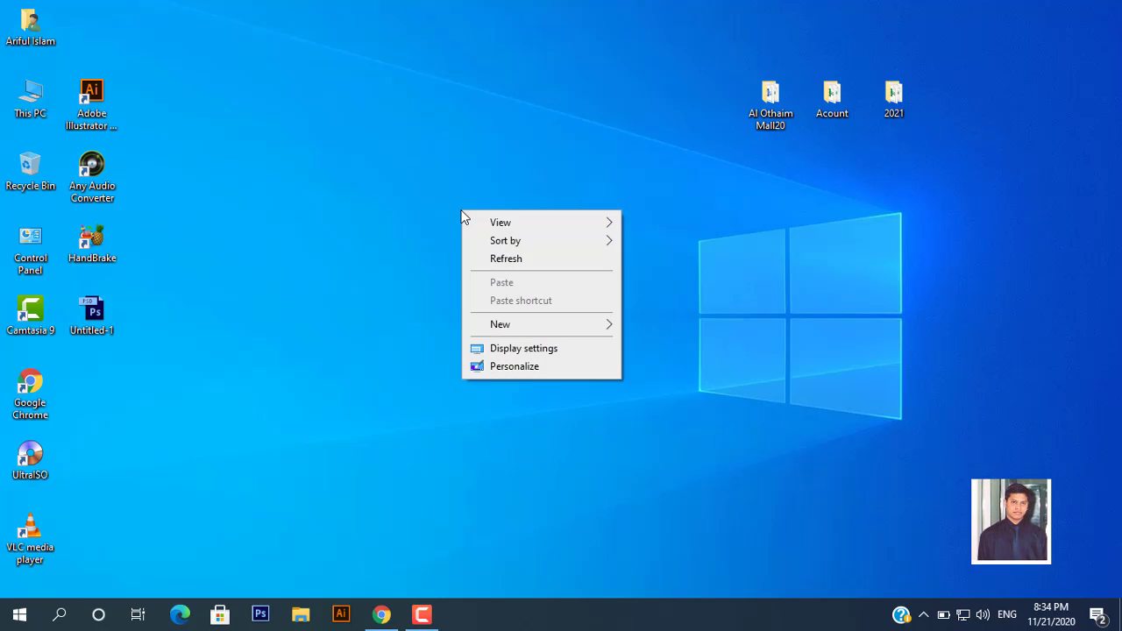
left_click(501, 260)
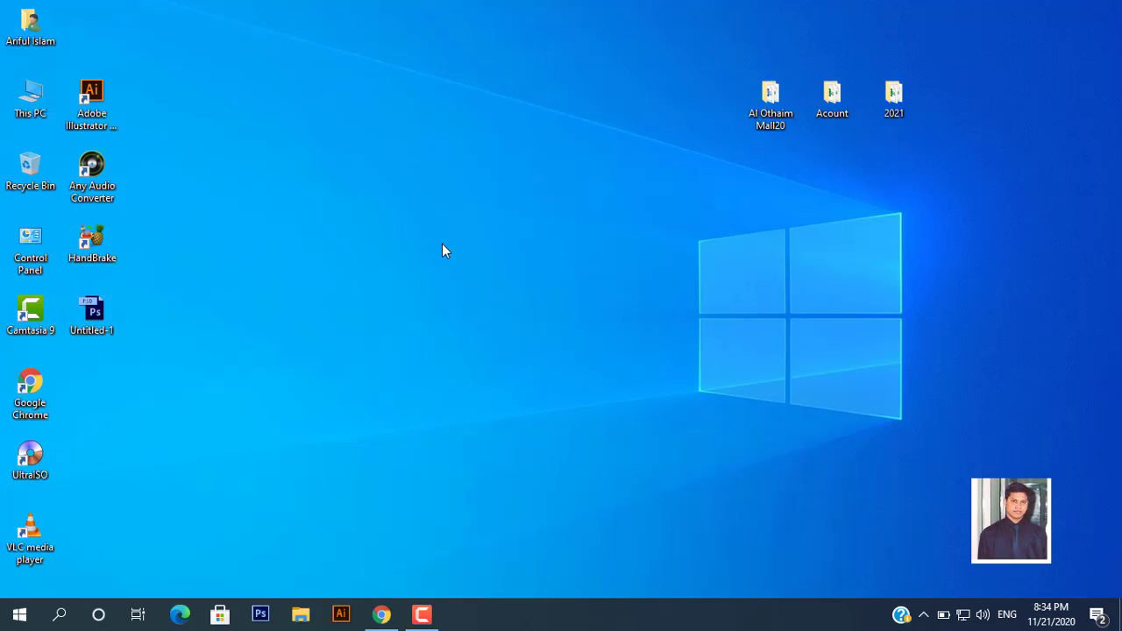
right_click(376, 191)
left_click(413, 240)
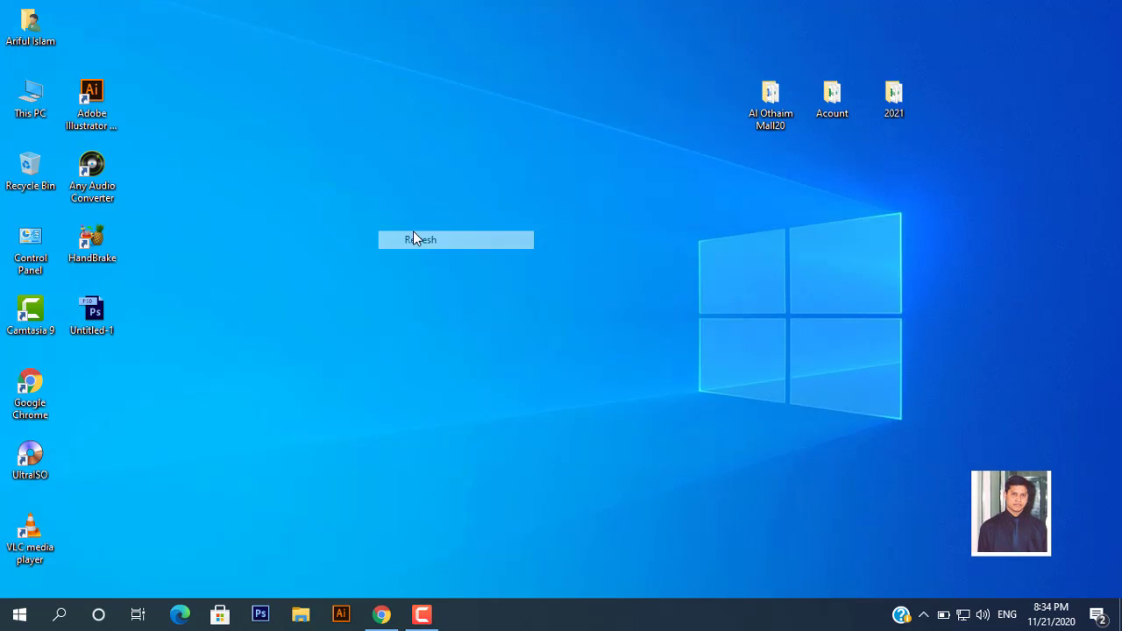
Launch Outlook from Start with a new profile named 'microsoft' and move the account dialog aside
left_click(21, 617)
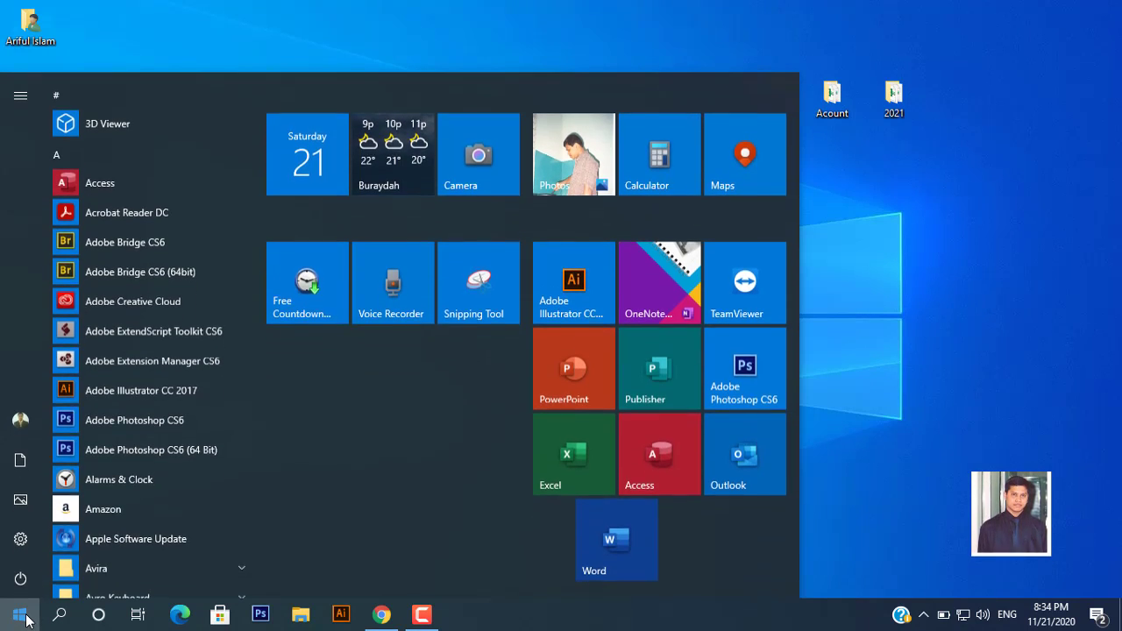
left_click(756, 469)
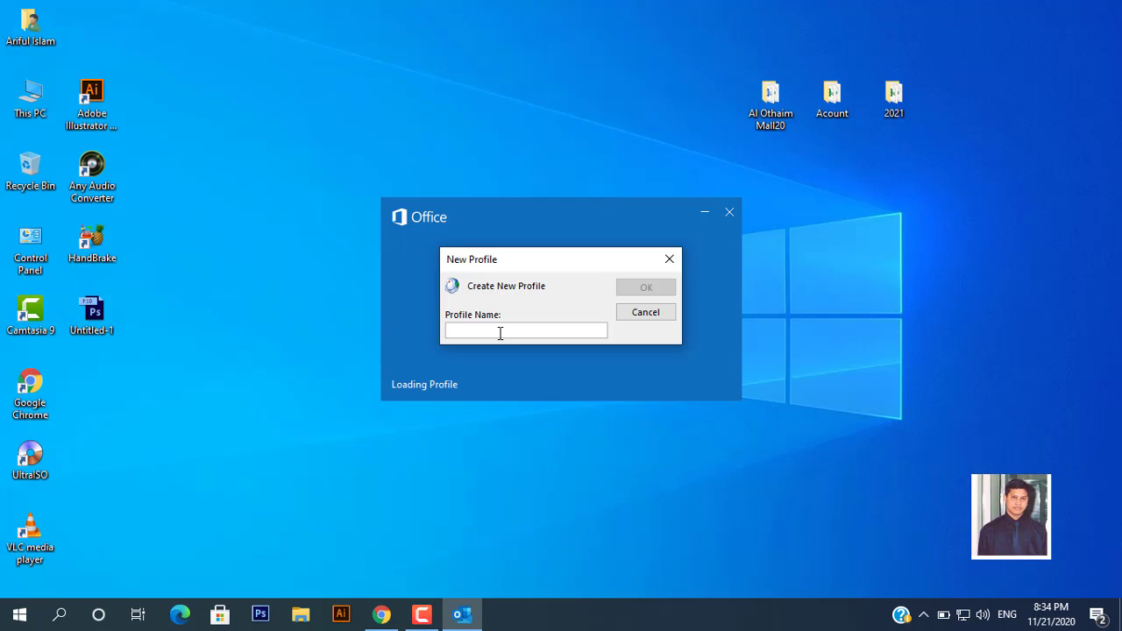
type("microsoft")
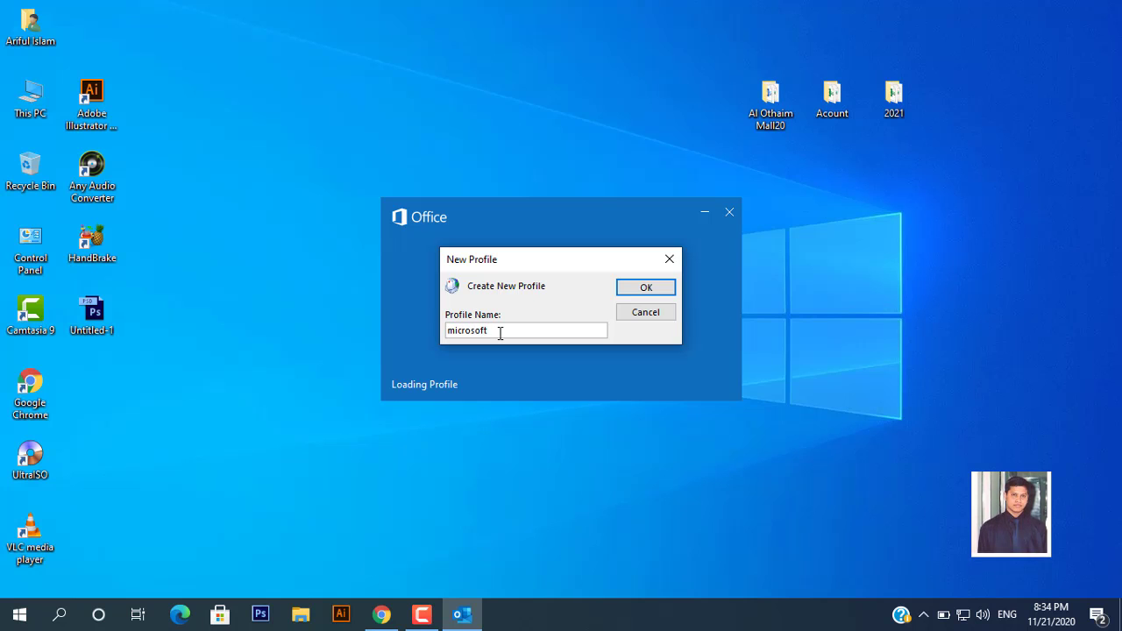
key("Return")
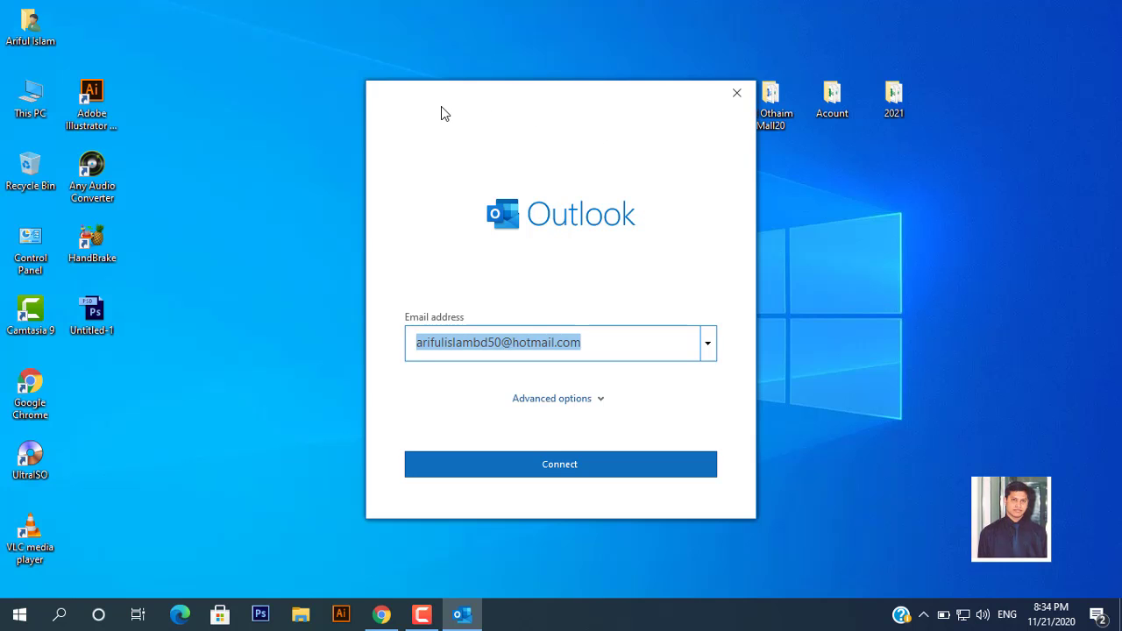
left_click_drag(466, 104, 617, 114)
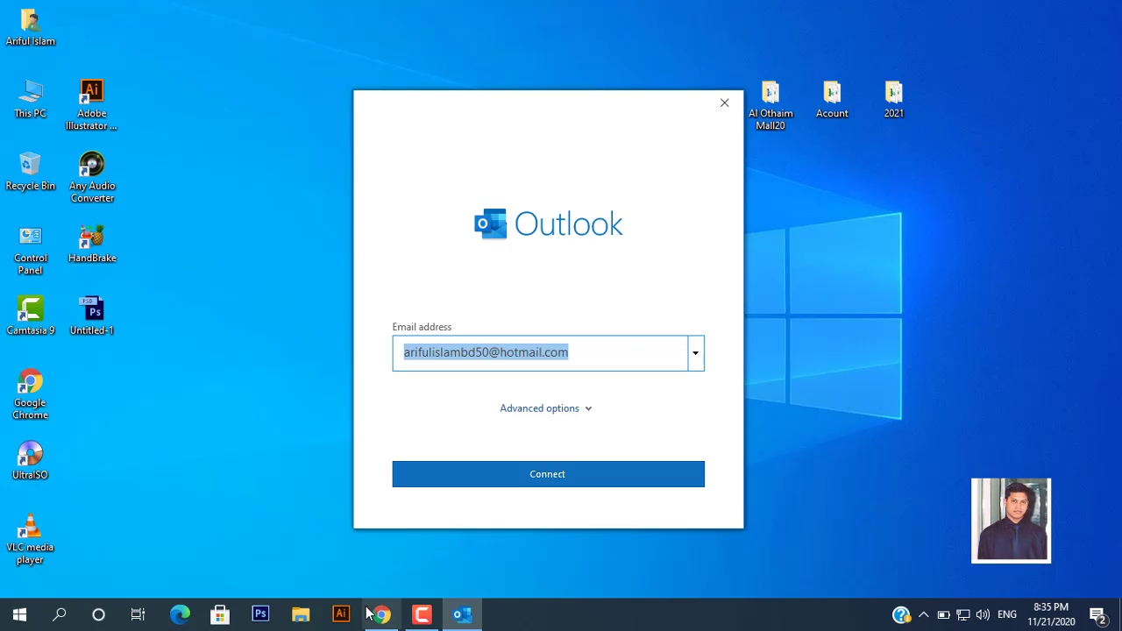
Bring the Gmail inbox in Chrome forward and open See all settings from the gear menu
mouse_move(381, 619)
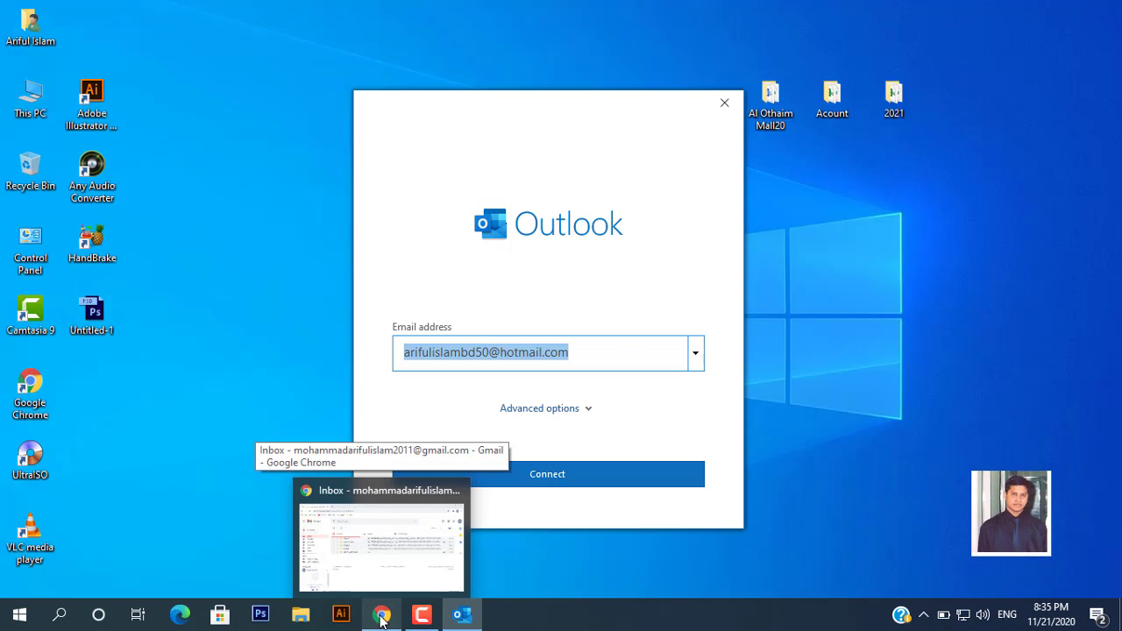
left_click(380, 620)
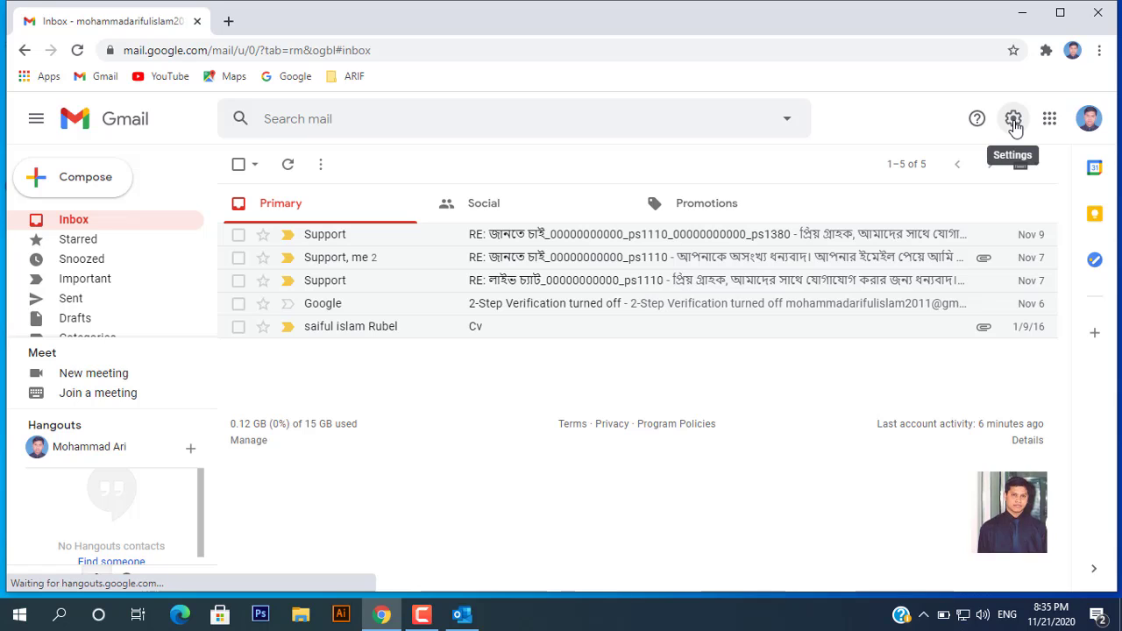
left_click(1013, 121)
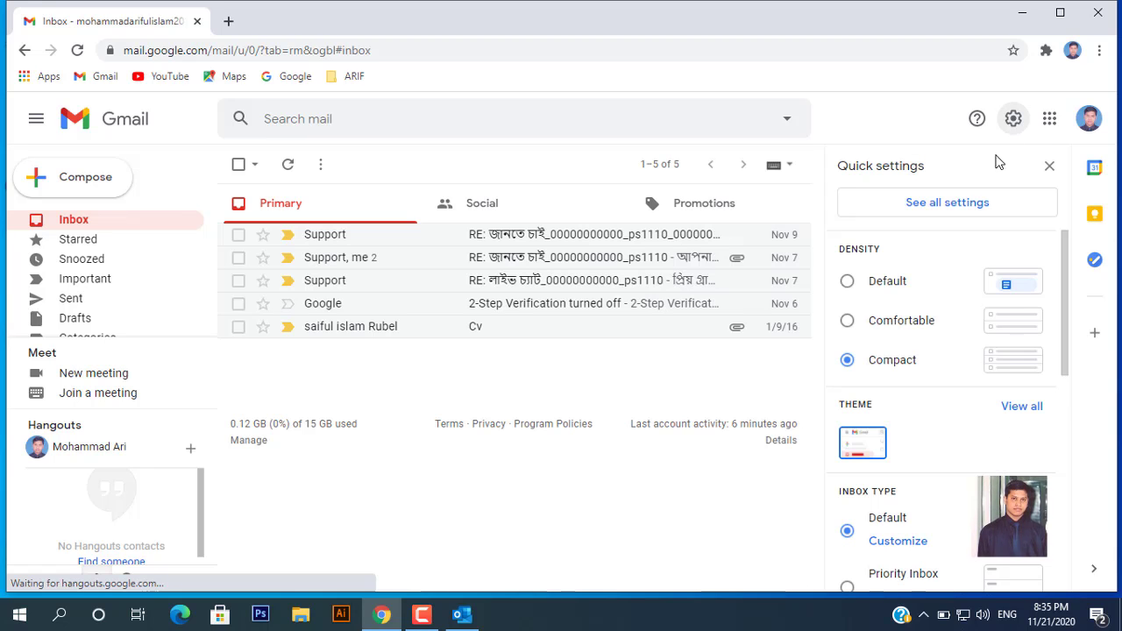
left_click(948, 204)
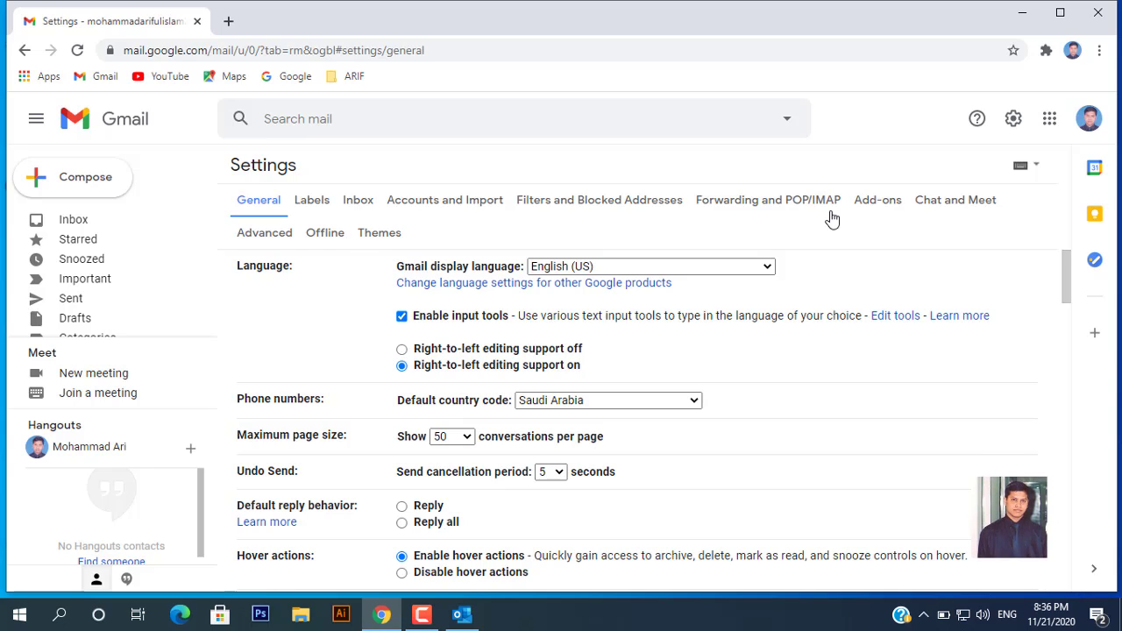
Select Enable IMAP on Gmail's Forwarding and POP/IMAP tab and save the changes
left_click(754, 207)
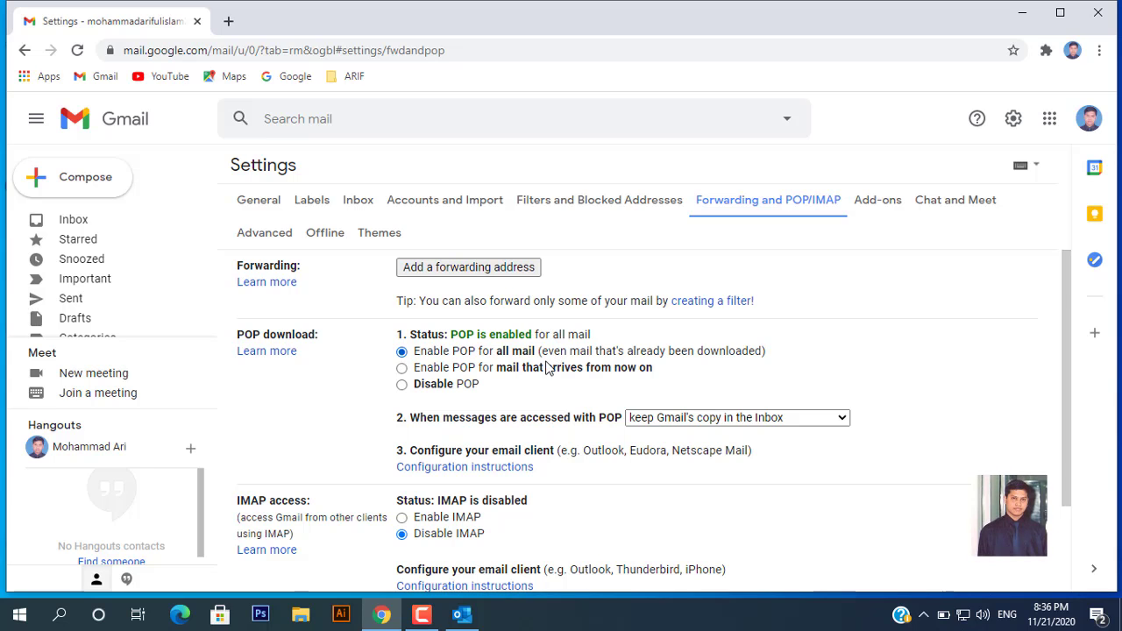
scroll(547, 368, "down", 3)
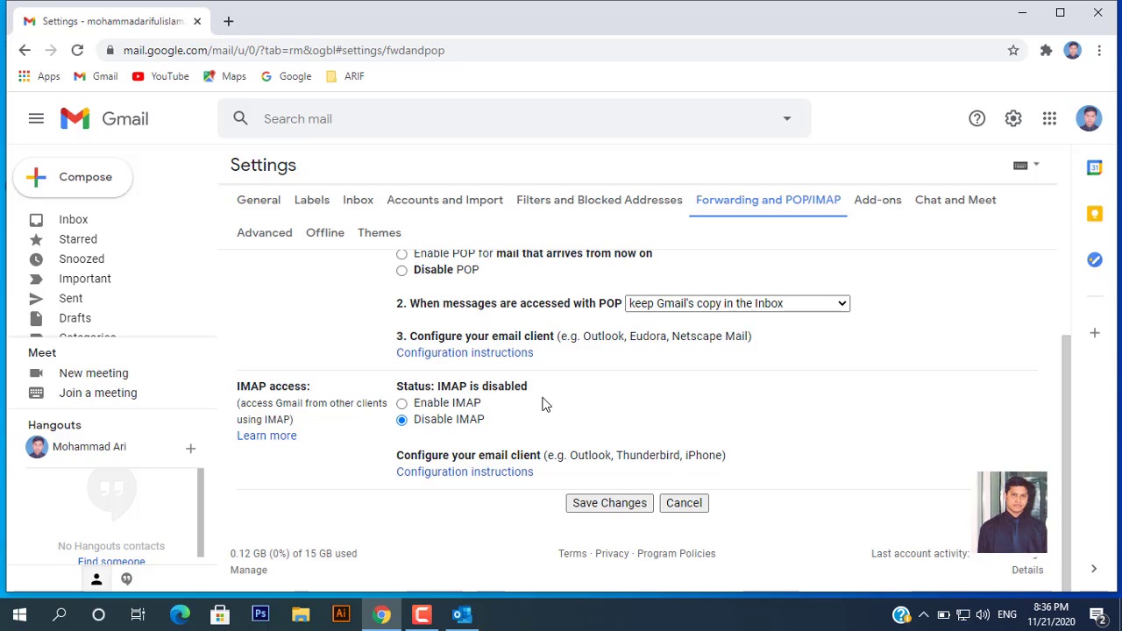
left_click(402, 405)
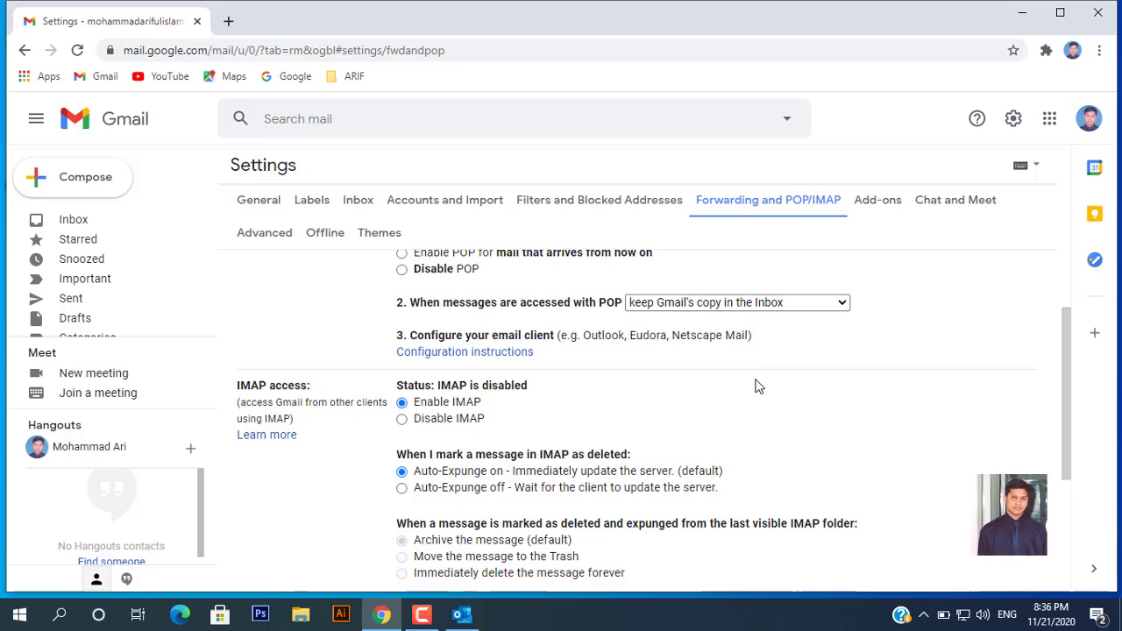
scroll(756, 383, "down", 3)
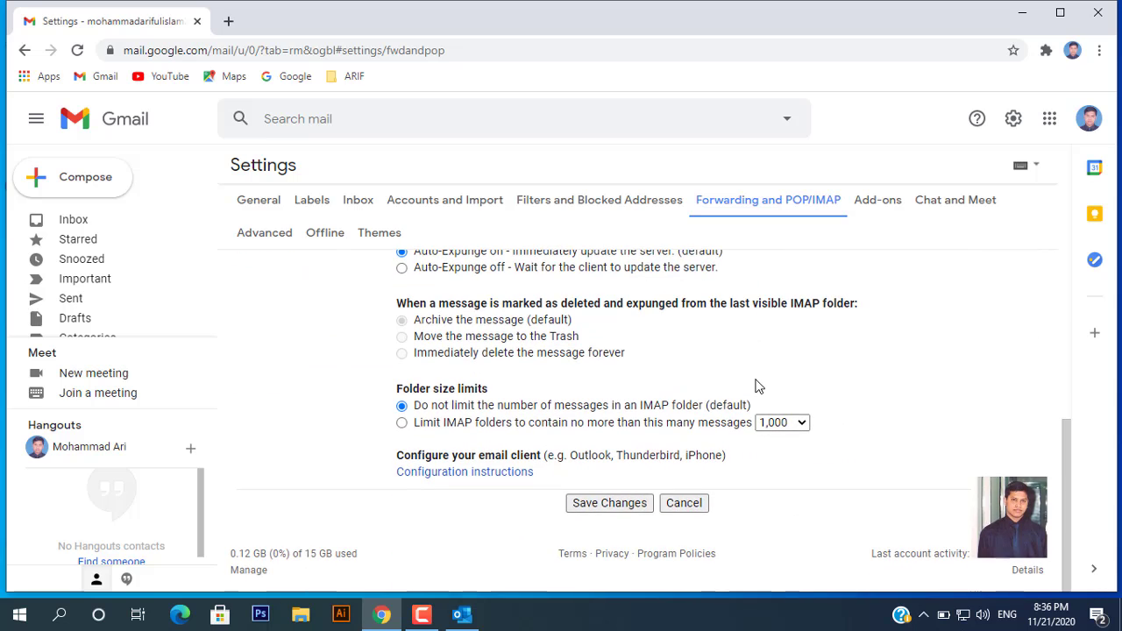
left_click(601, 507)
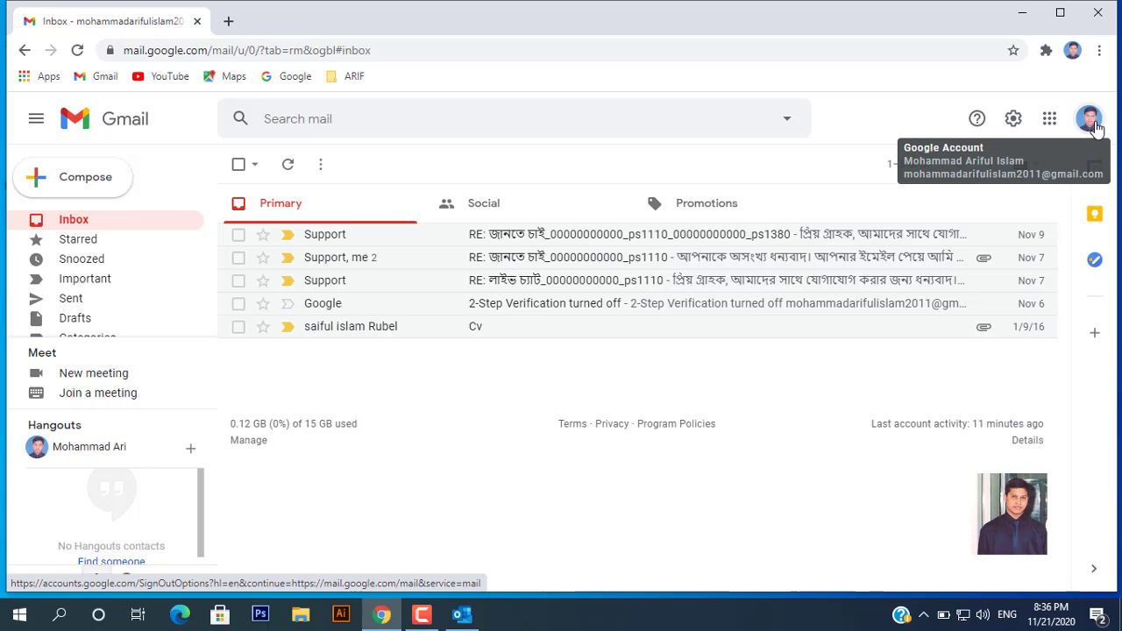
Open the Google Account's Security section from the account avatar menu
left_click(1091, 123)
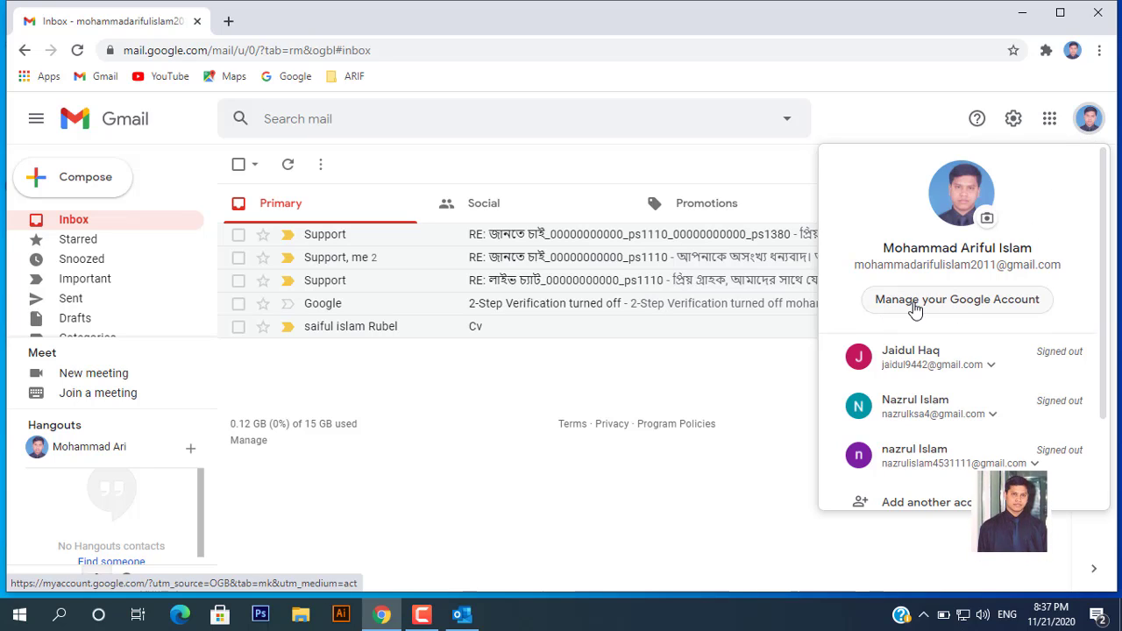
left_click(1023, 301)
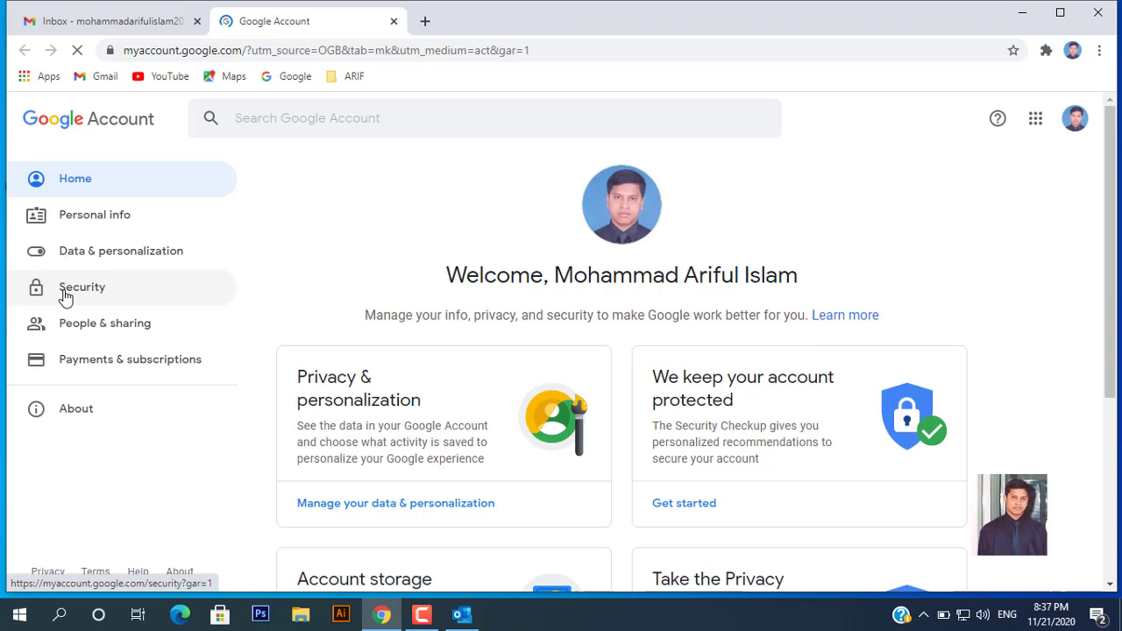
left_click(76, 297)
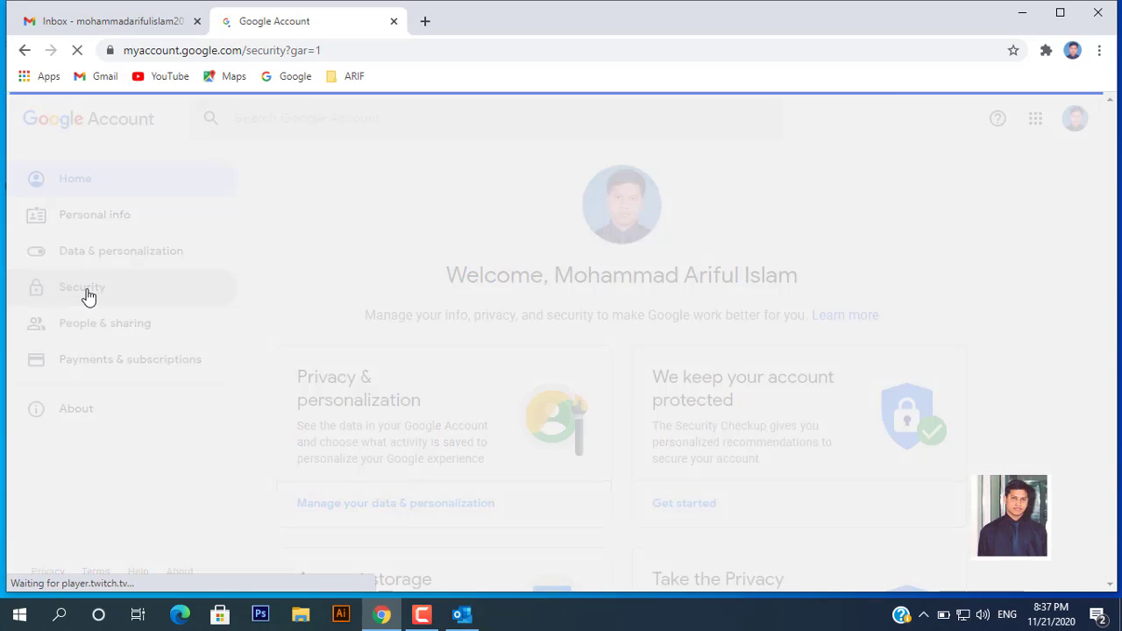
Close the stray tab and open the Less secure app access setting, currently Off
scroll(554, 427, "down", 3)
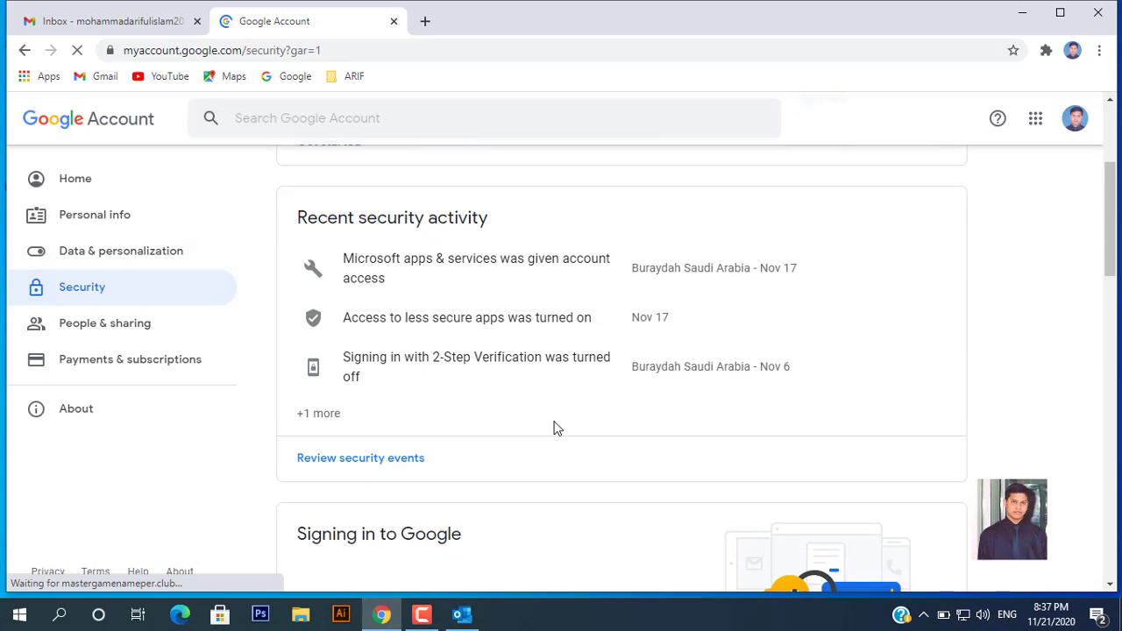
scroll(554, 427, "down", 3)
scroll(554, 427, "down", 4)
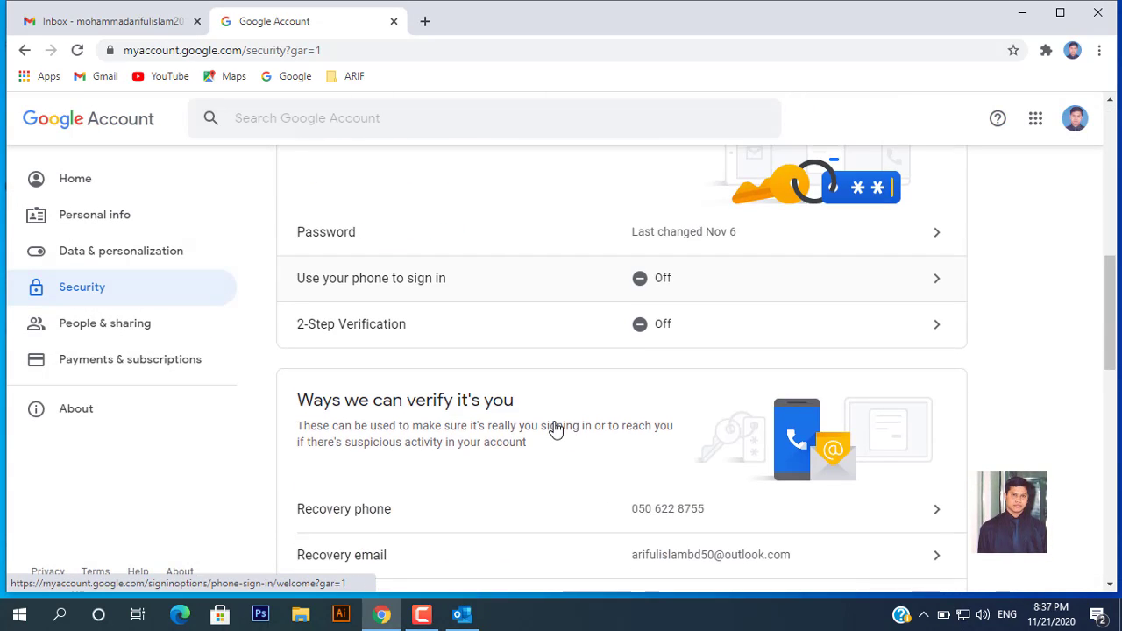
scroll(555, 425, "down", 2)
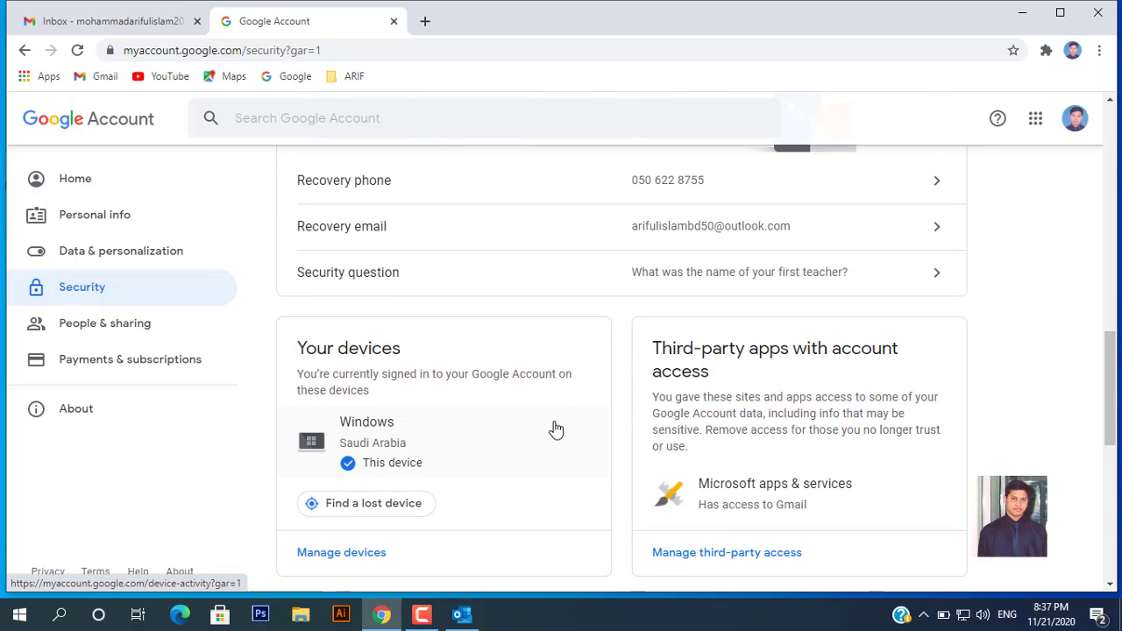
scroll(555, 429, "down", 2)
scroll(554, 430, "down", 1)
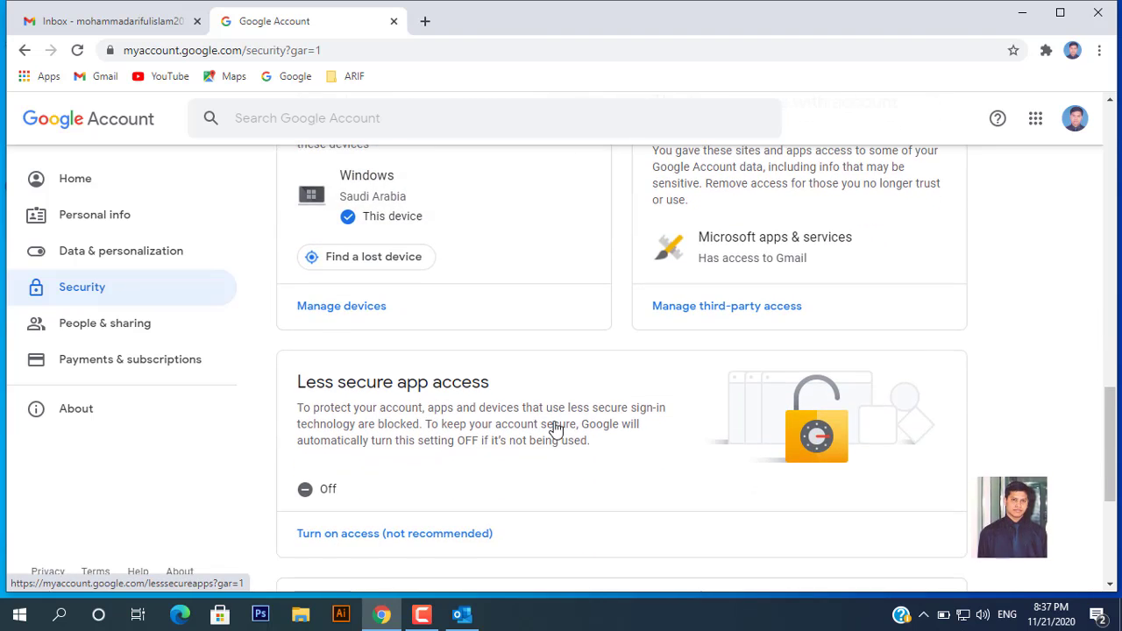
scroll(526, 412, "down", 1)
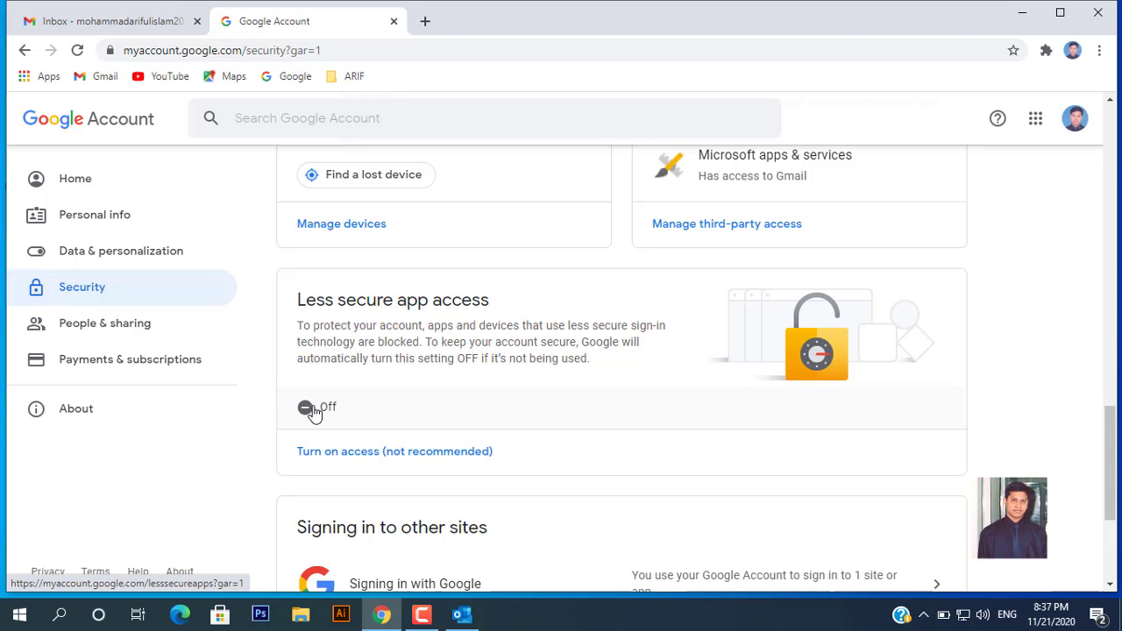
scroll(438, 409, "down", 1)
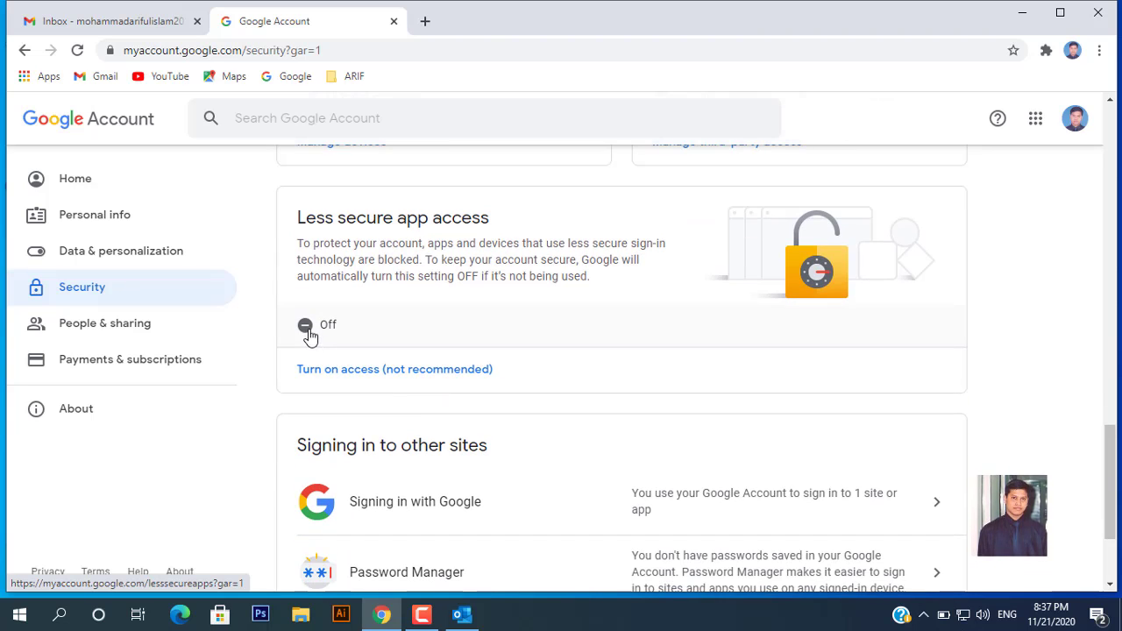
left_click(306, 328)
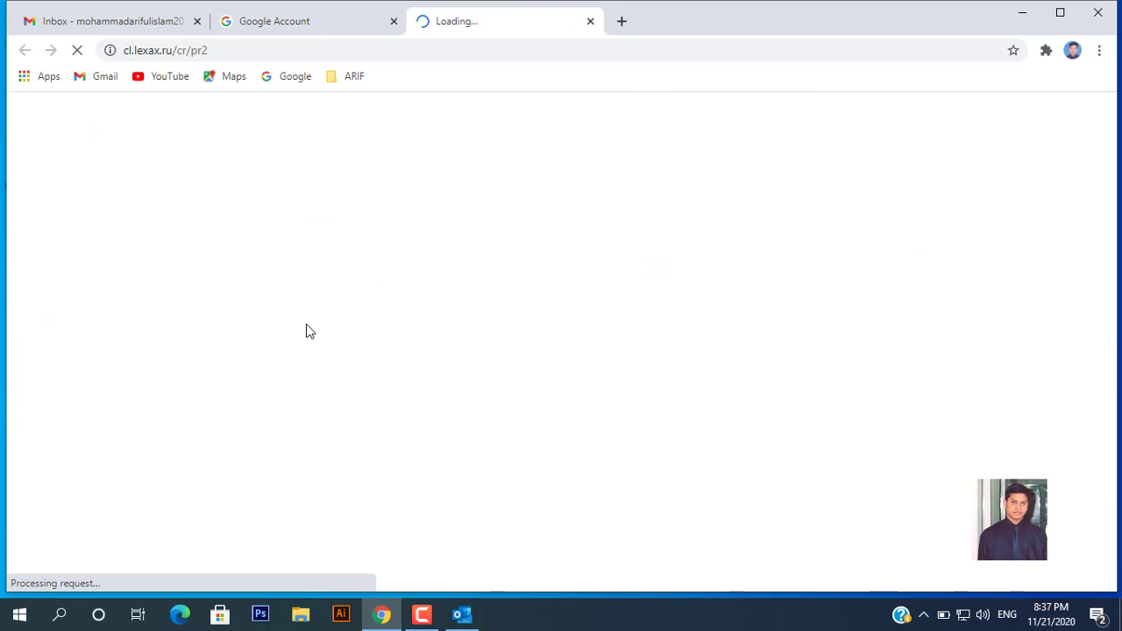
left_click(590, 22)
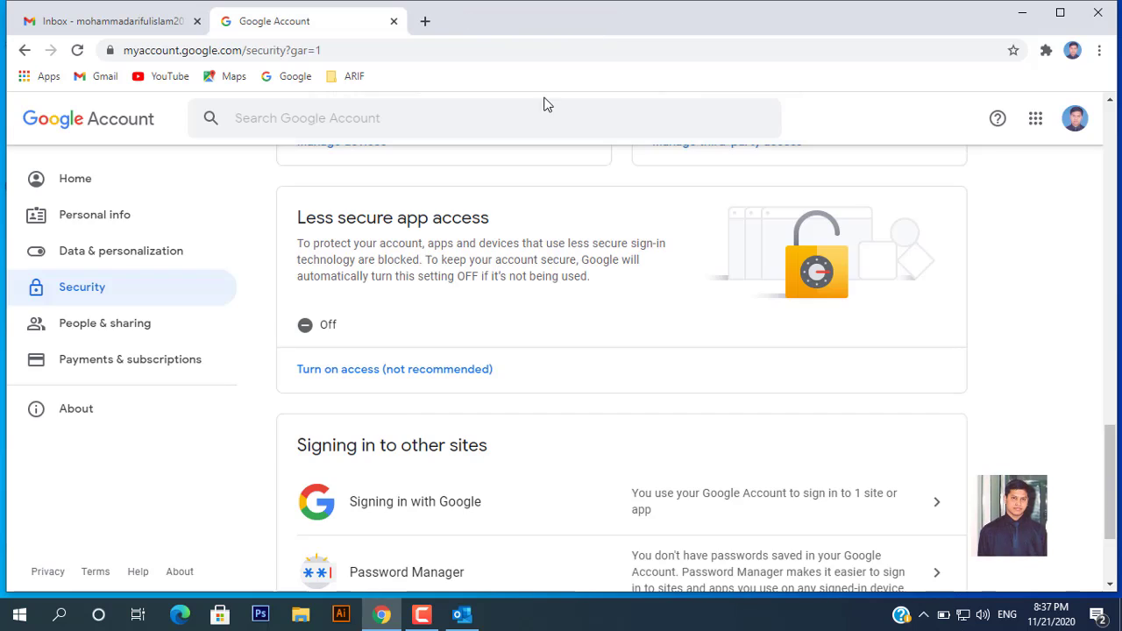
left_click(317, 329)
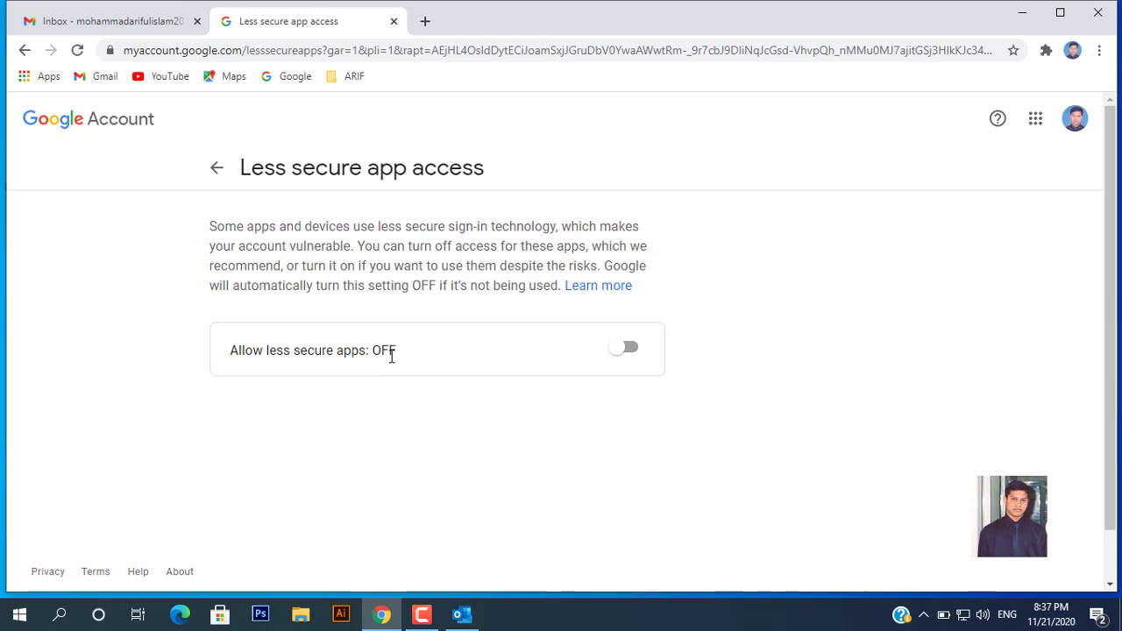
Switch Allow less secure apps to ON, then minimize Chrome to reveal Outlook's setup window
left_click(637, 354)
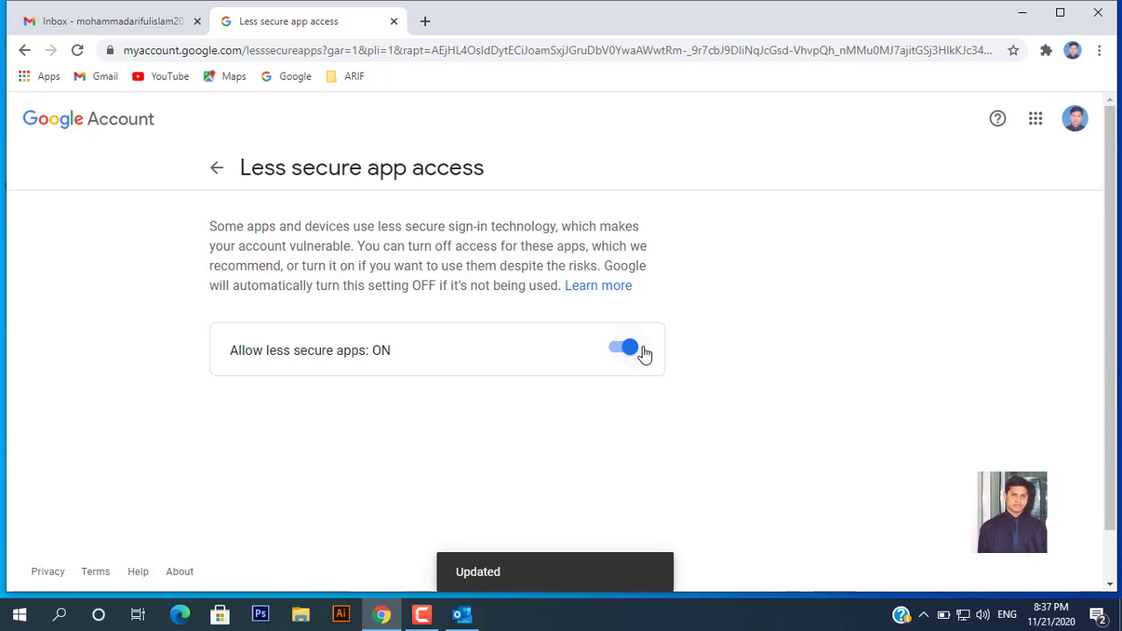
scroll(483, 453, "down", 1)
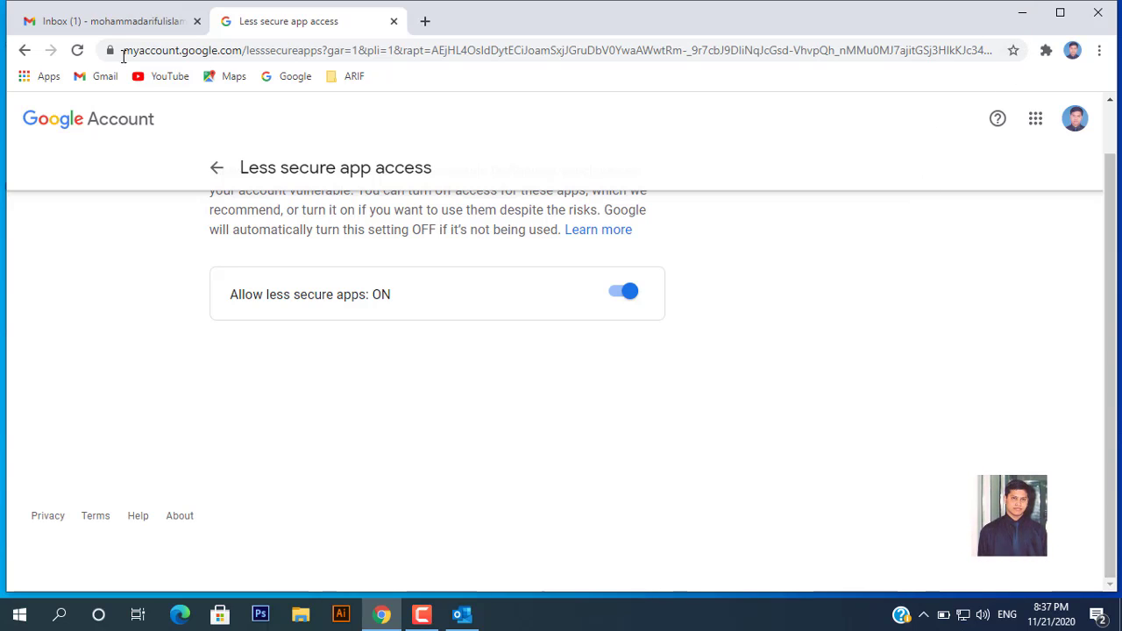
left_click(1022, 12)
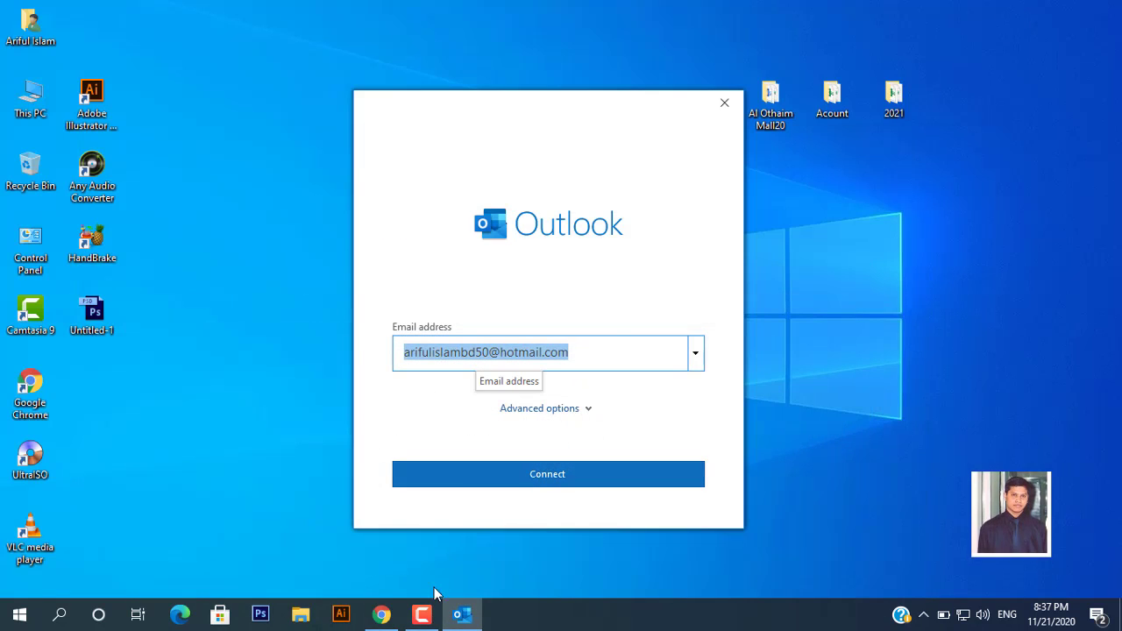
Check the account's address from the Gmail inbox avatar, then bring Outlook's setup window back
left_click(381, 614)
left_click(383, 616)
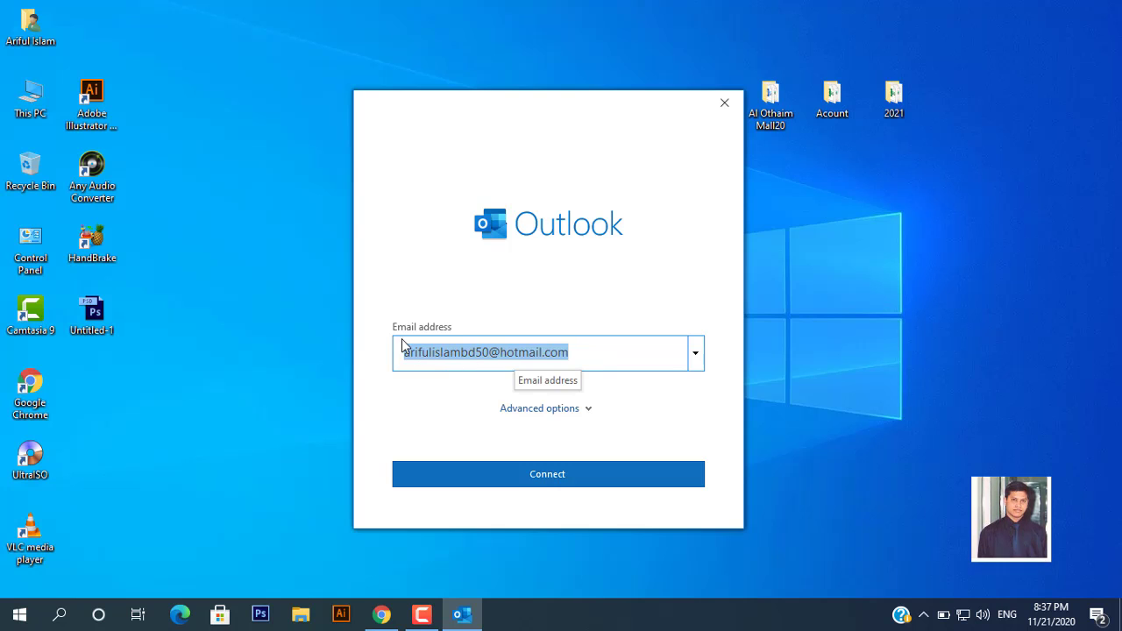
left_click(382, 614)
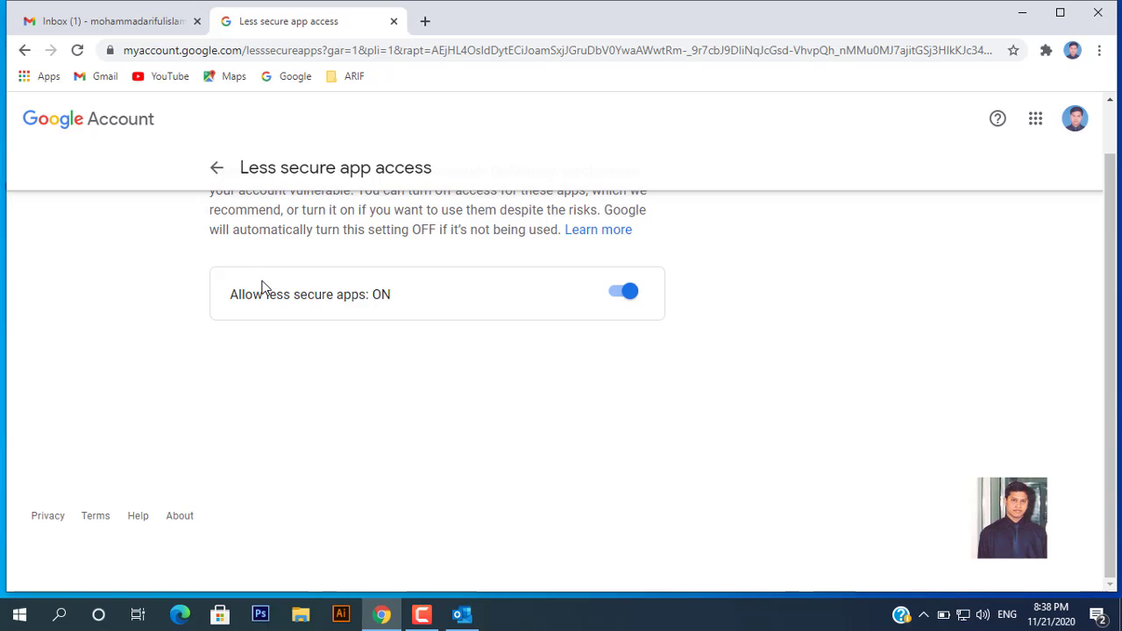
left_click(136, 23)
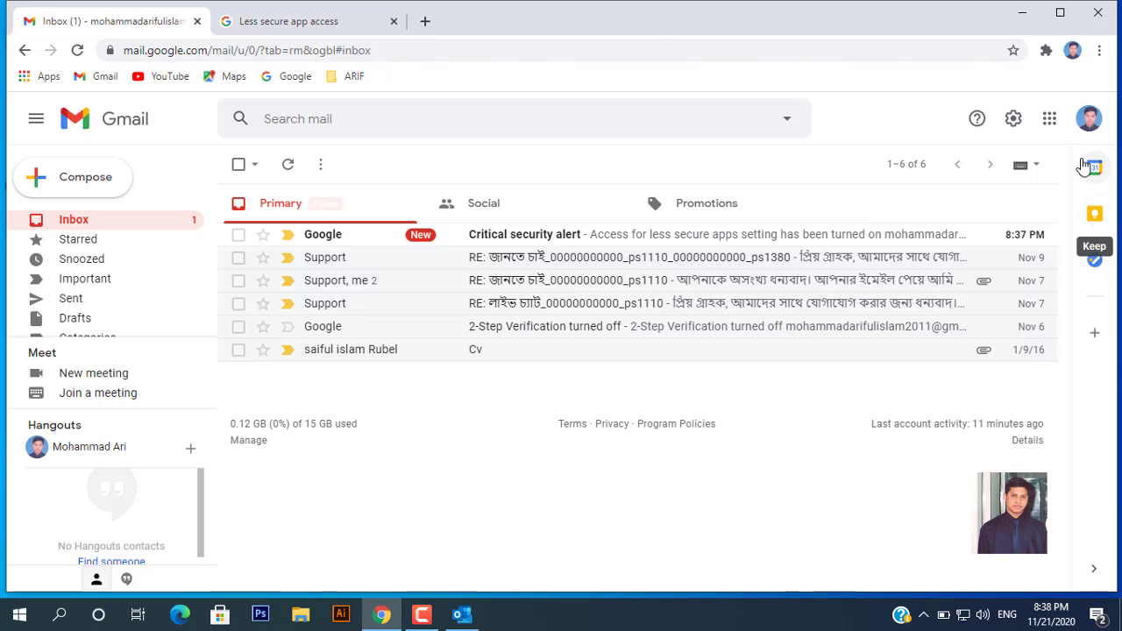
left_click(1087, 123)
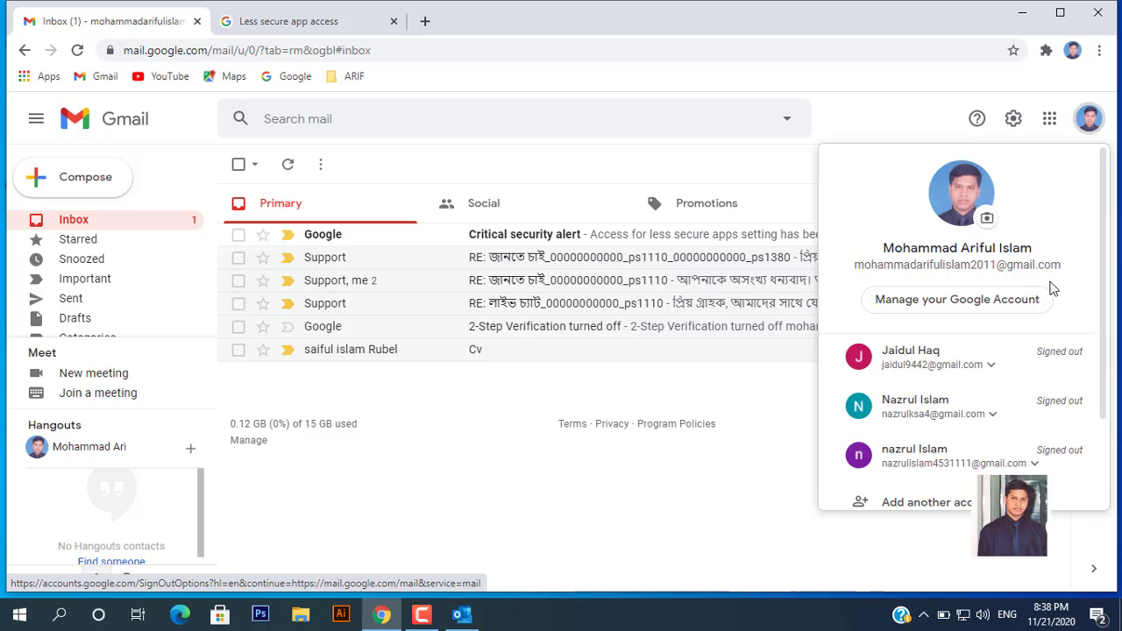
left_click(462, 614)
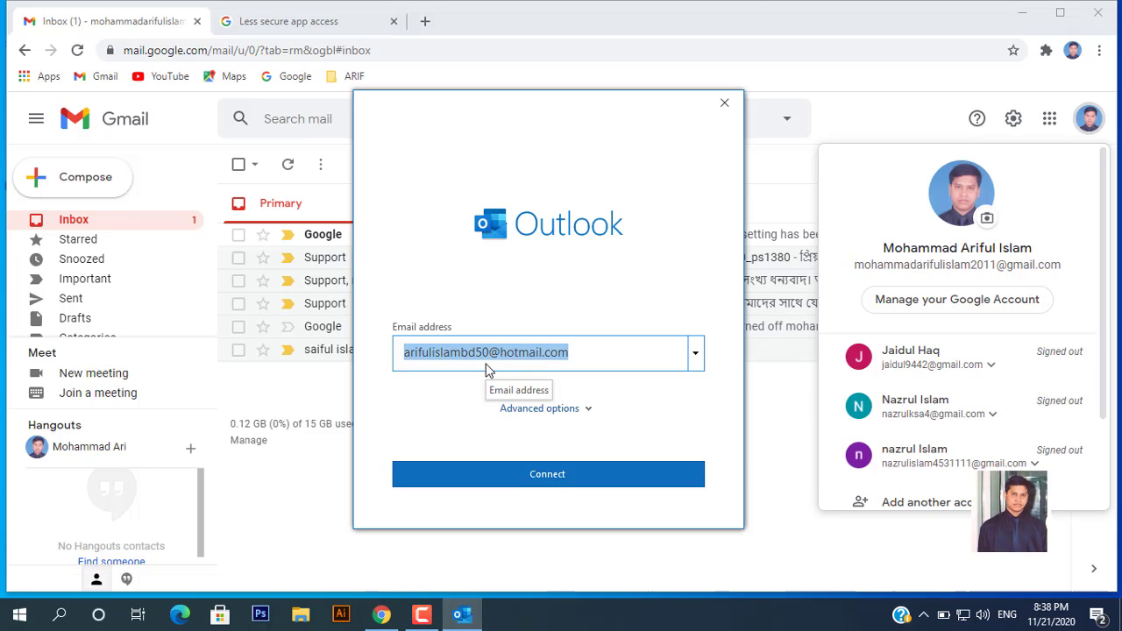
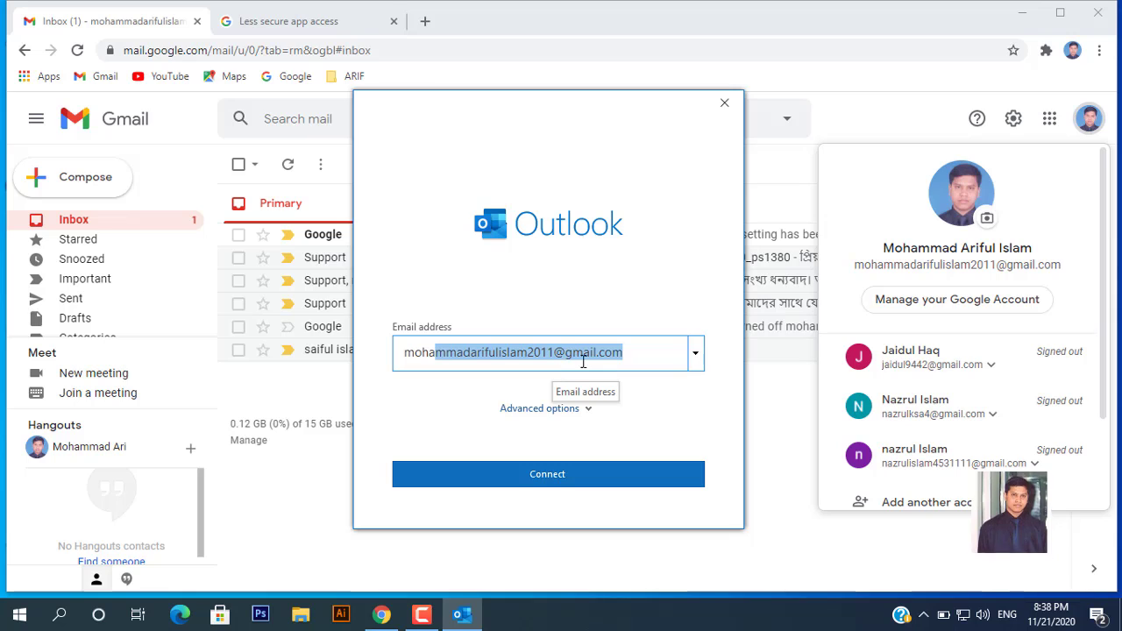
Enter the Gmail address, choose manual setup under Advanced options, connect, and select IMAP
left_click(588, 410)
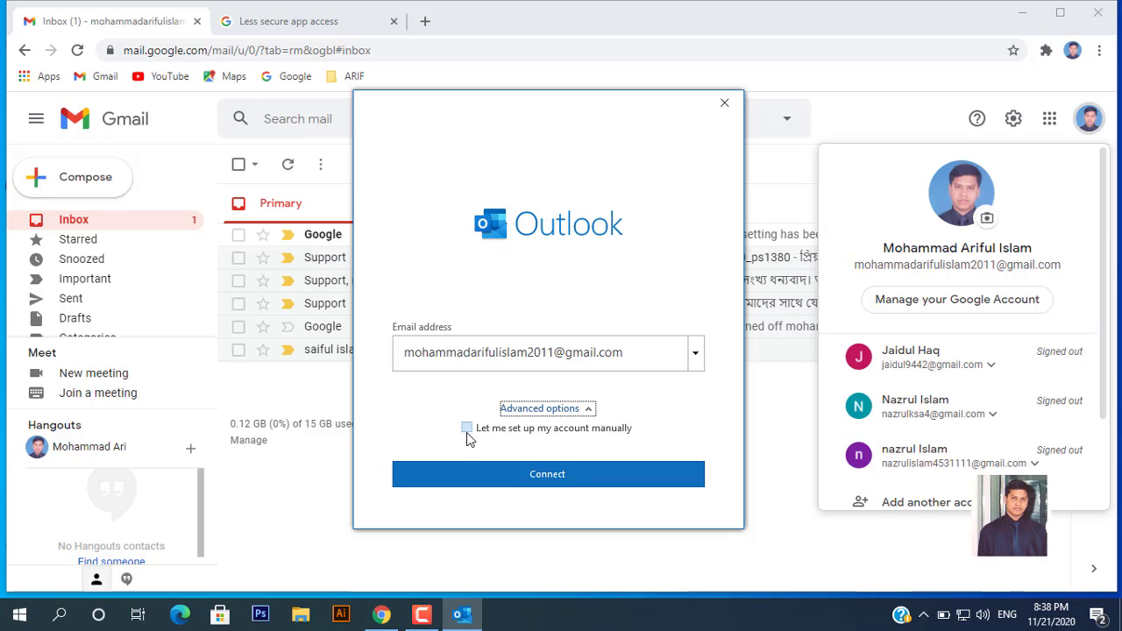
left_click(466, 428)
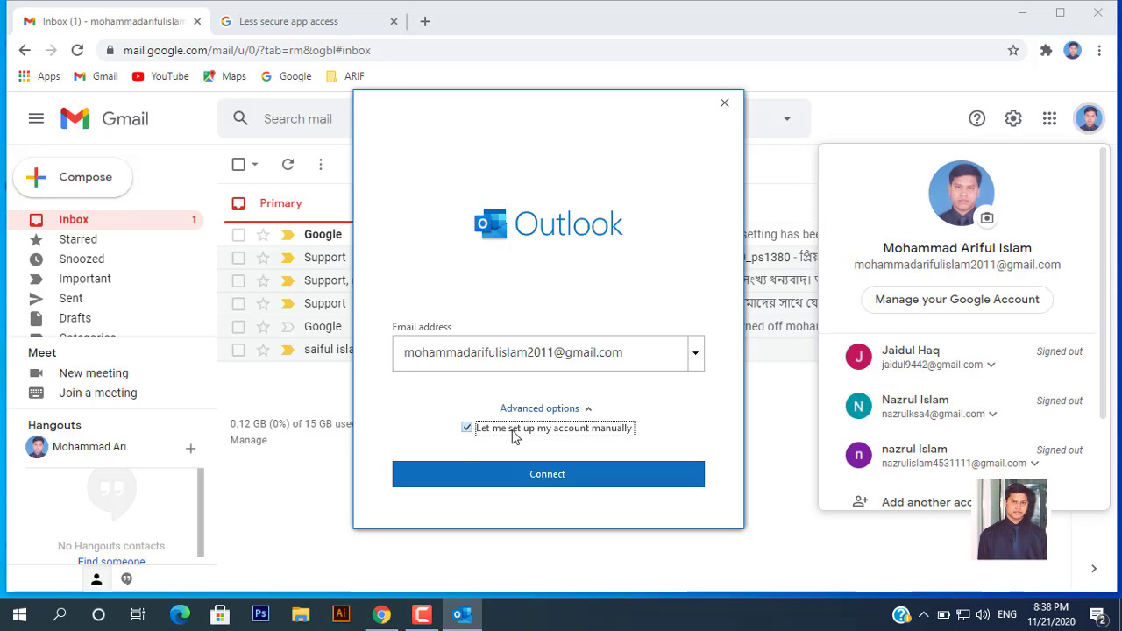
left_click(541, 482)
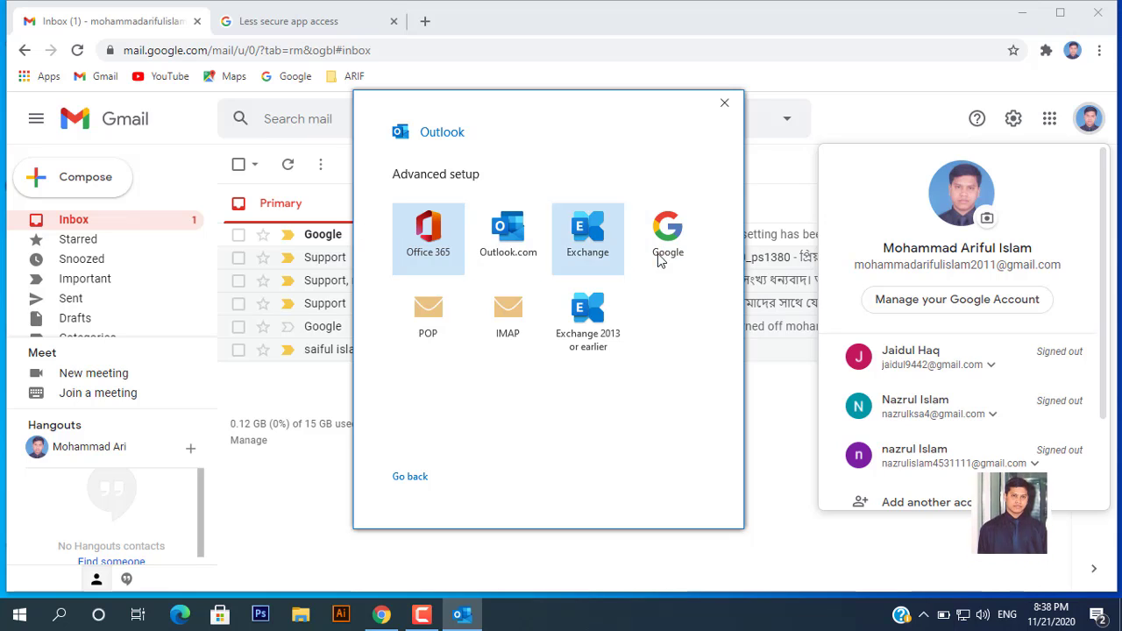
left_click(513, 327)
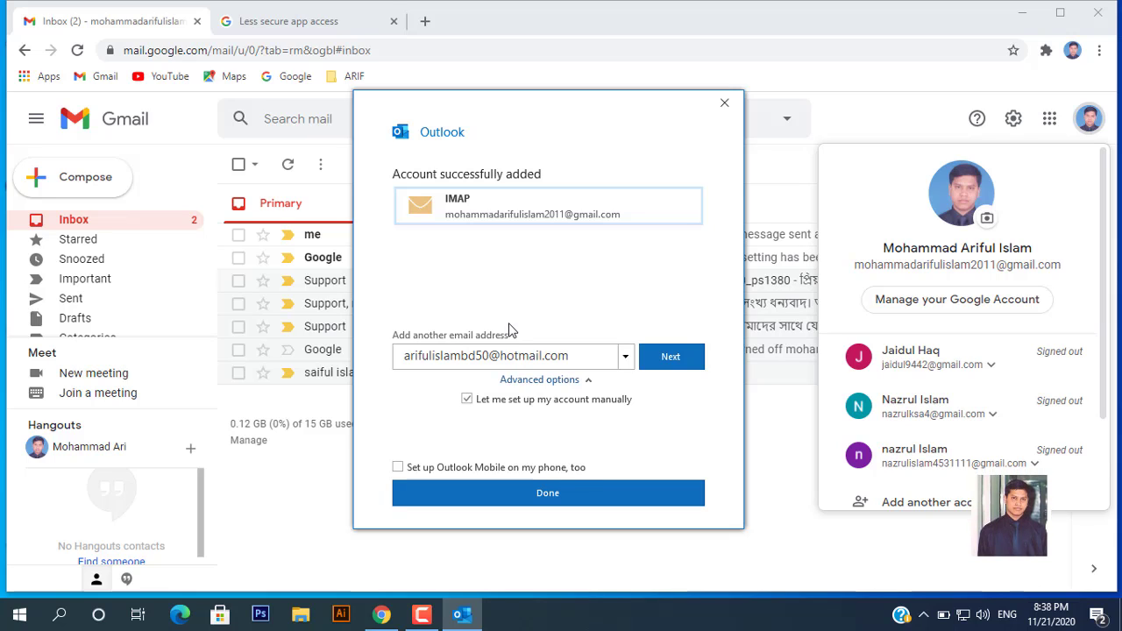
Confirm the successful setup with Done and bring up Outlook's synced Gmail inbox
left_click(553, 499)
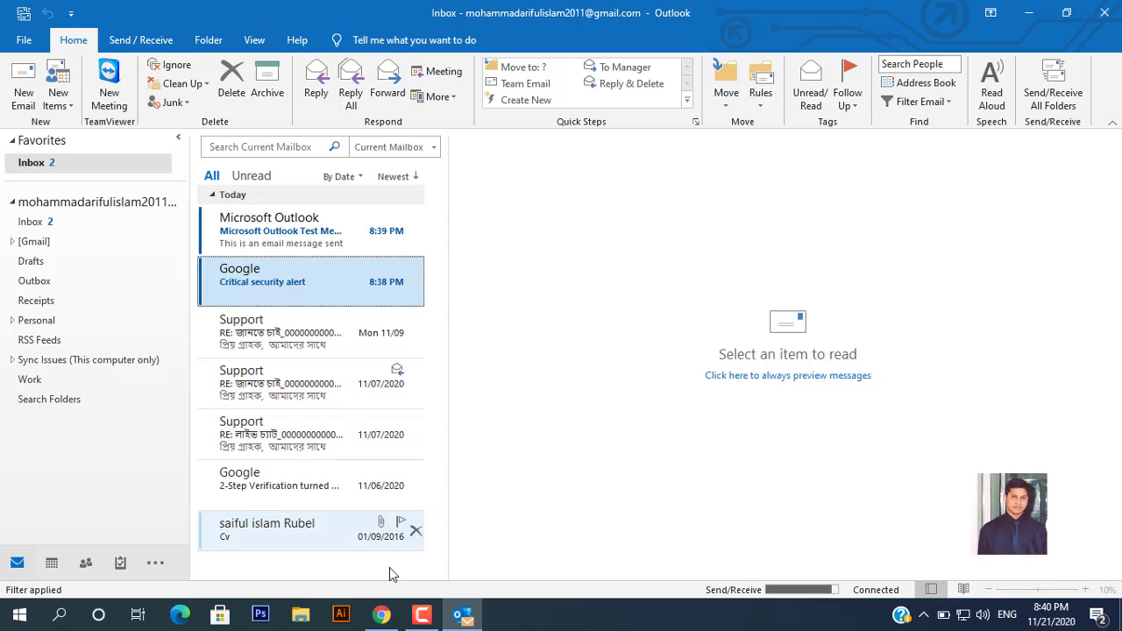
left_click(422, 615)
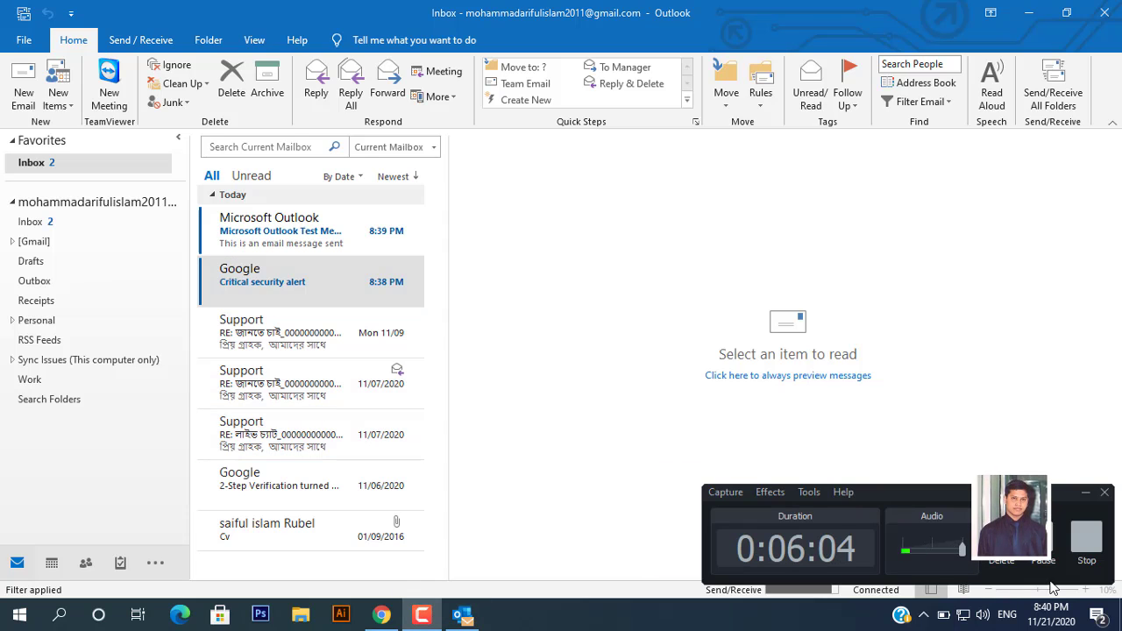